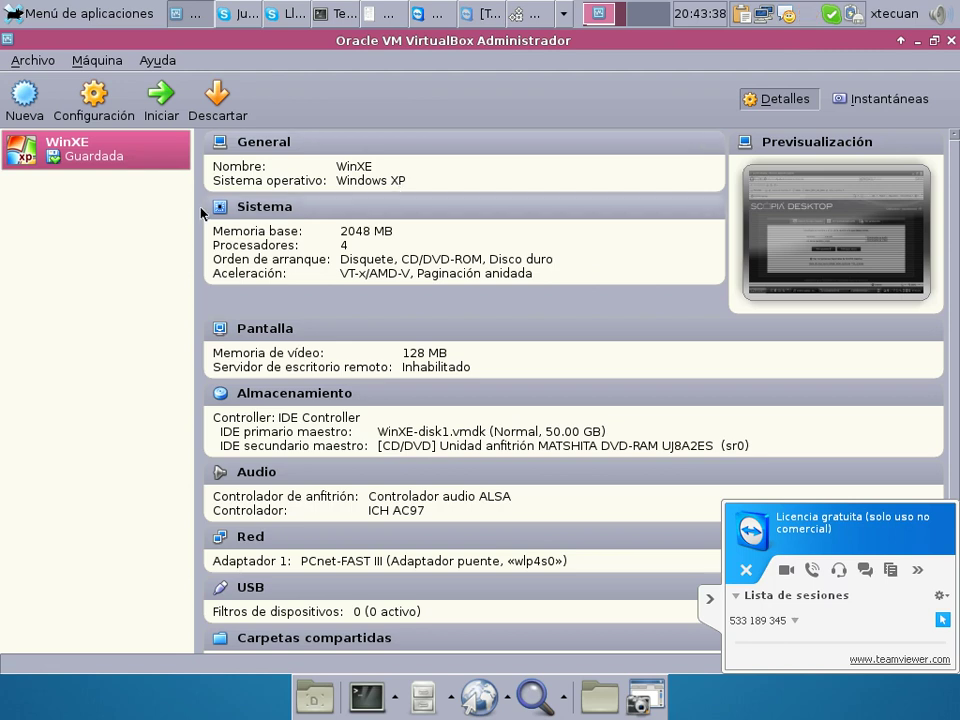
Step: Begin a new virtual machine named Fedora, with type Linux and version Fedora, and proceed to the memory settings
left_click(29, 114)
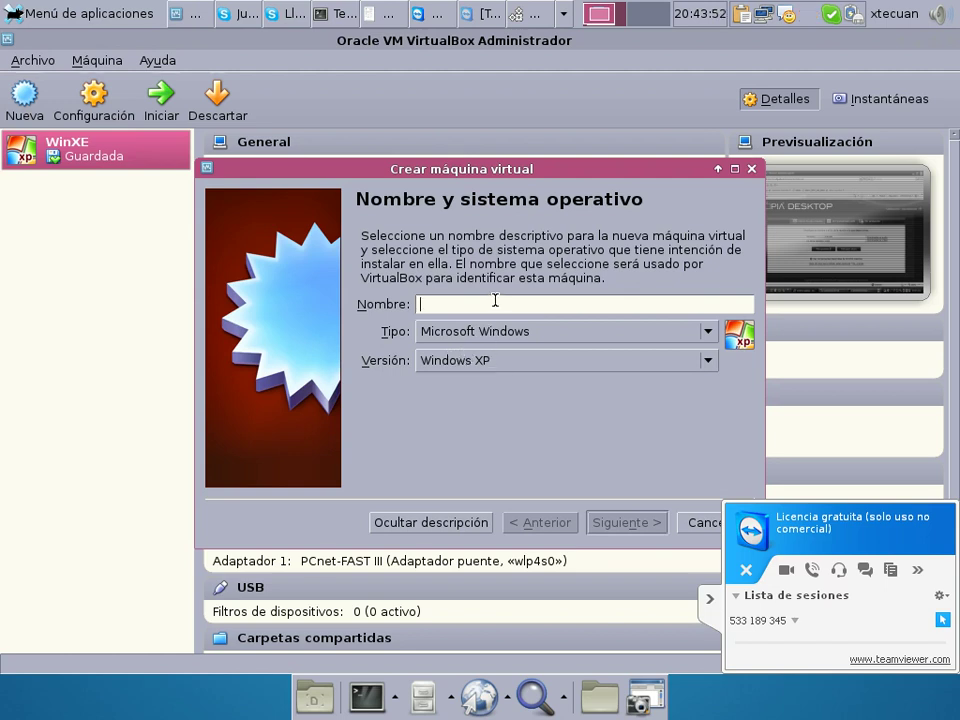
type("Fedora")
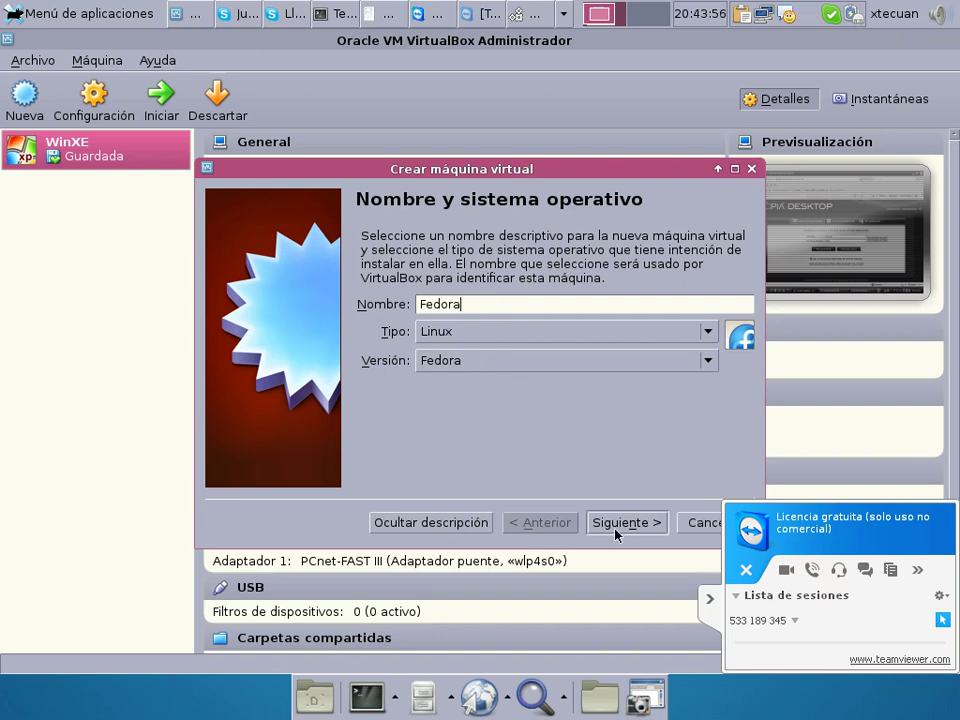
left_click(708, 601)
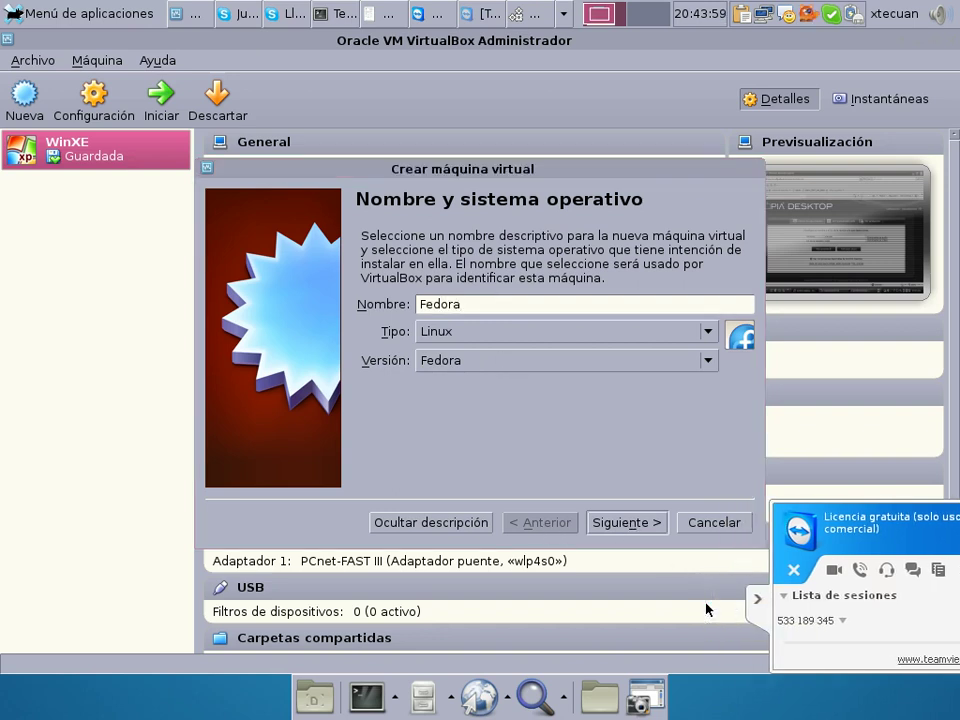
left_click(623, 522)
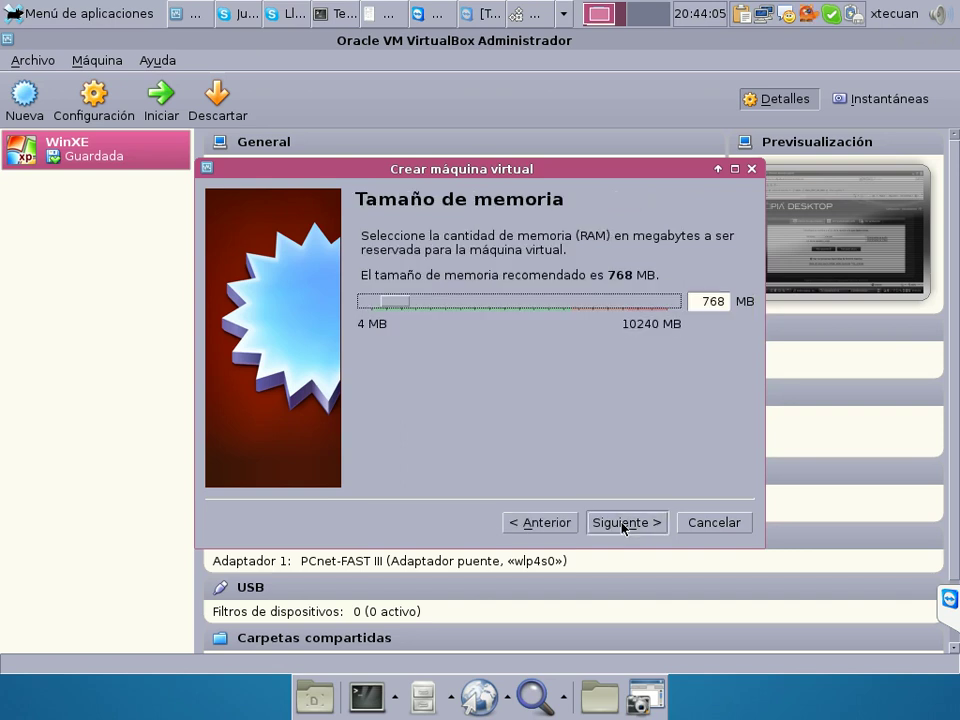
left_click(719, 301)
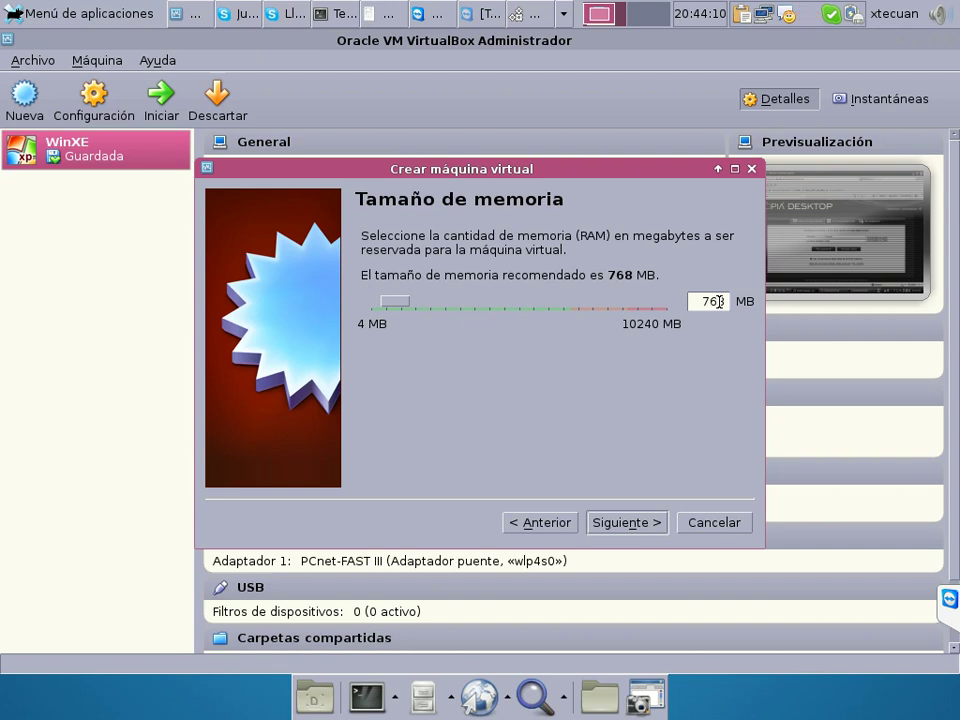
type("3")
left_click(589, 302)
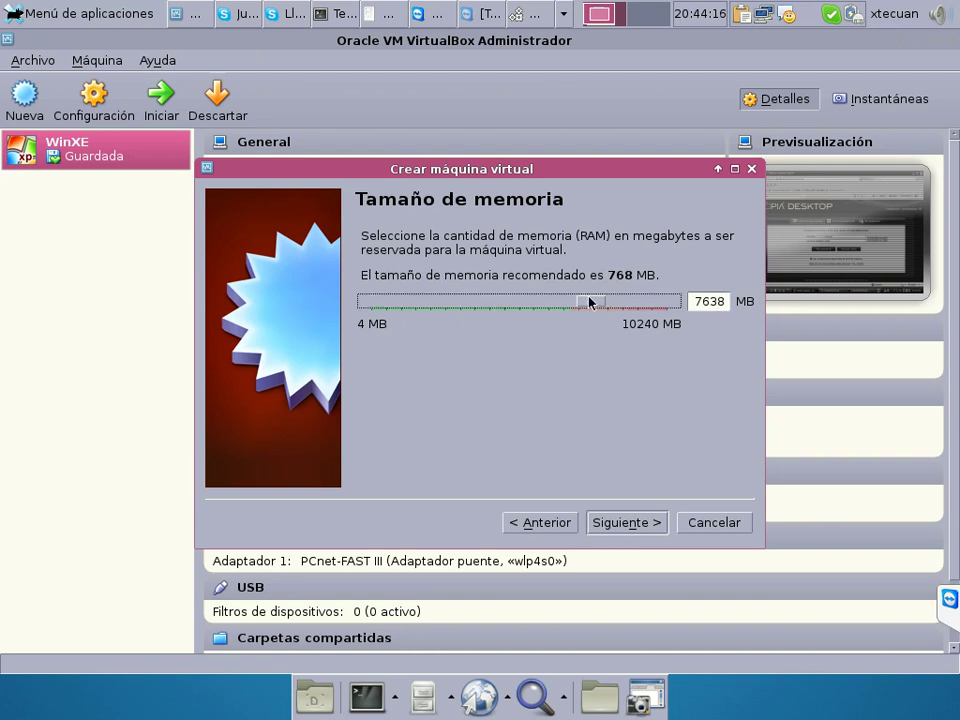
left_click_drag(589, 302, 436, 309)
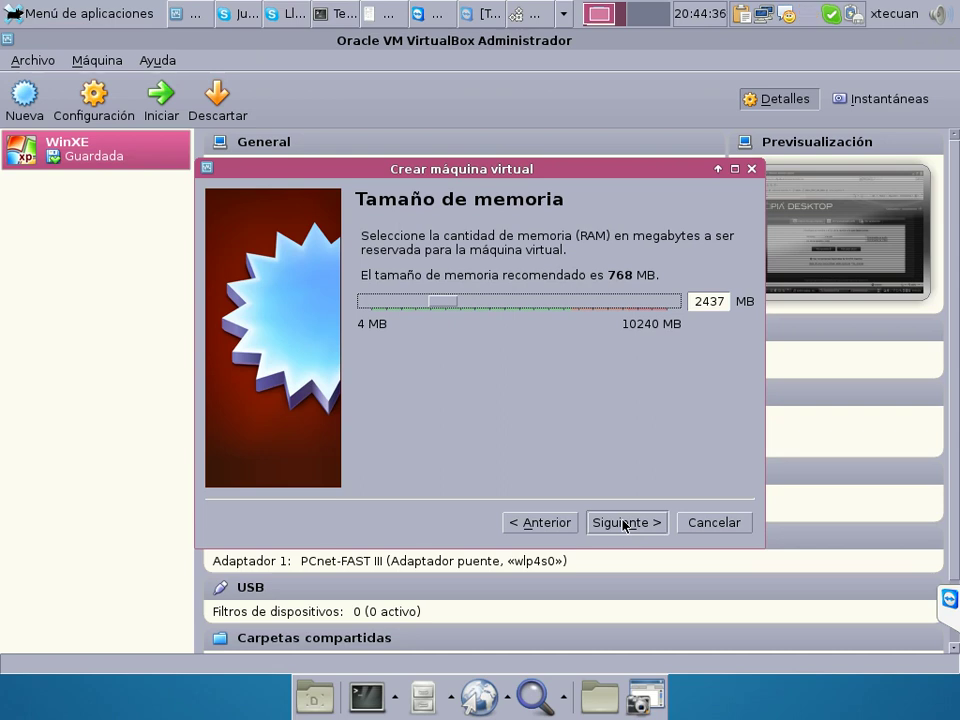
Step: Set the virtual machine's memory size to 2048 MB and proceed to the hard disk options
double_click(716, 298)
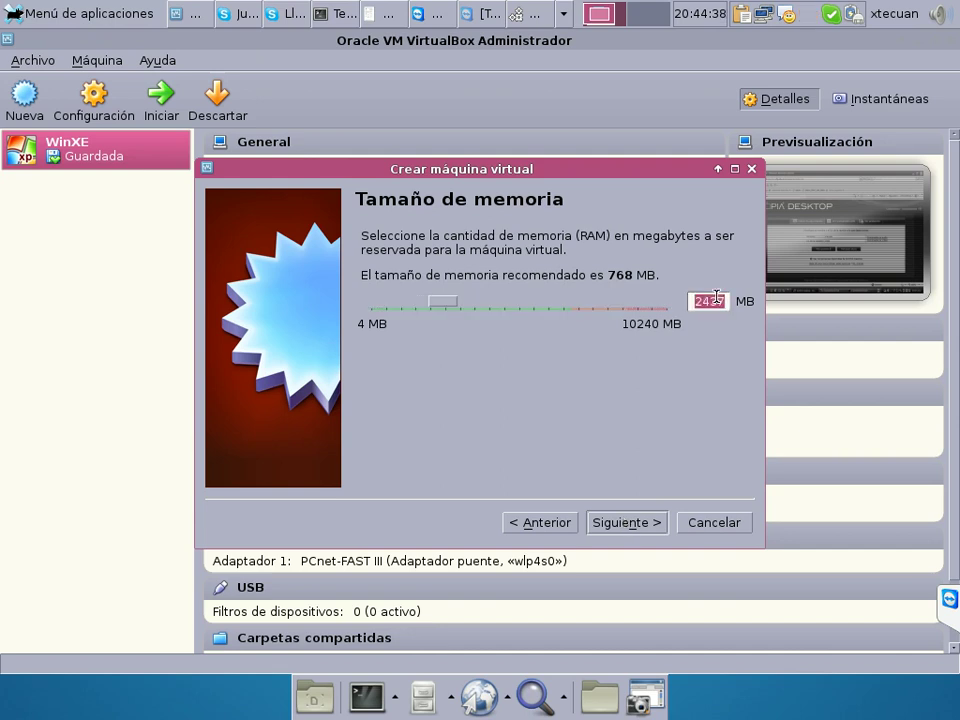
type("20")
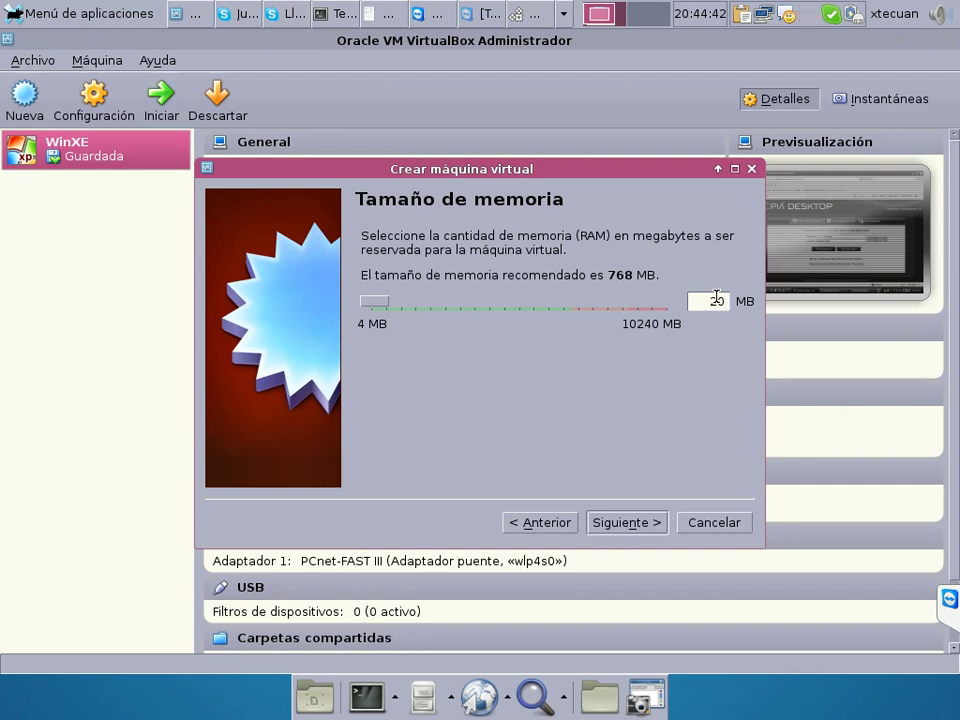
type("48")
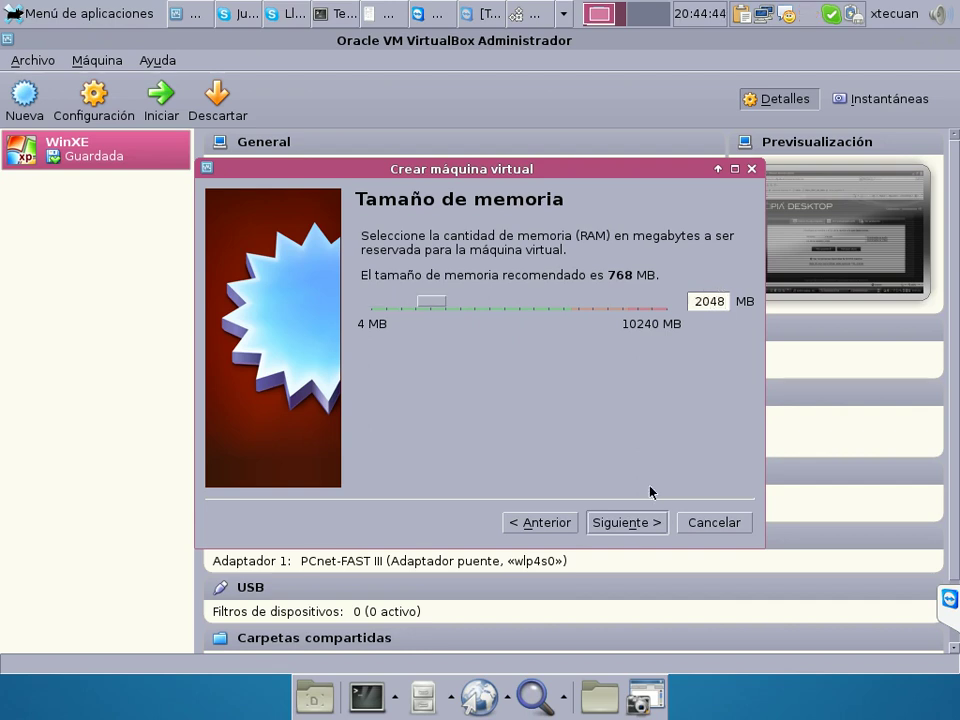
left_click(642, 523)
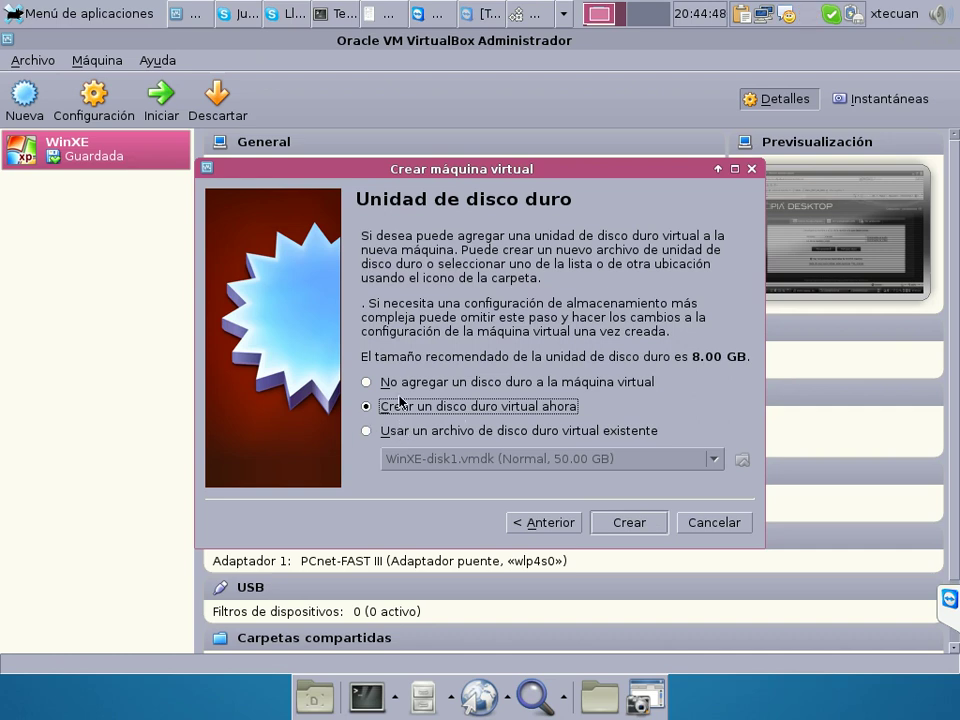
Step: Choose to create a virtual hard disk now, using the VDI (VirtualBox Disk Image) file type
left_click(629, 522)
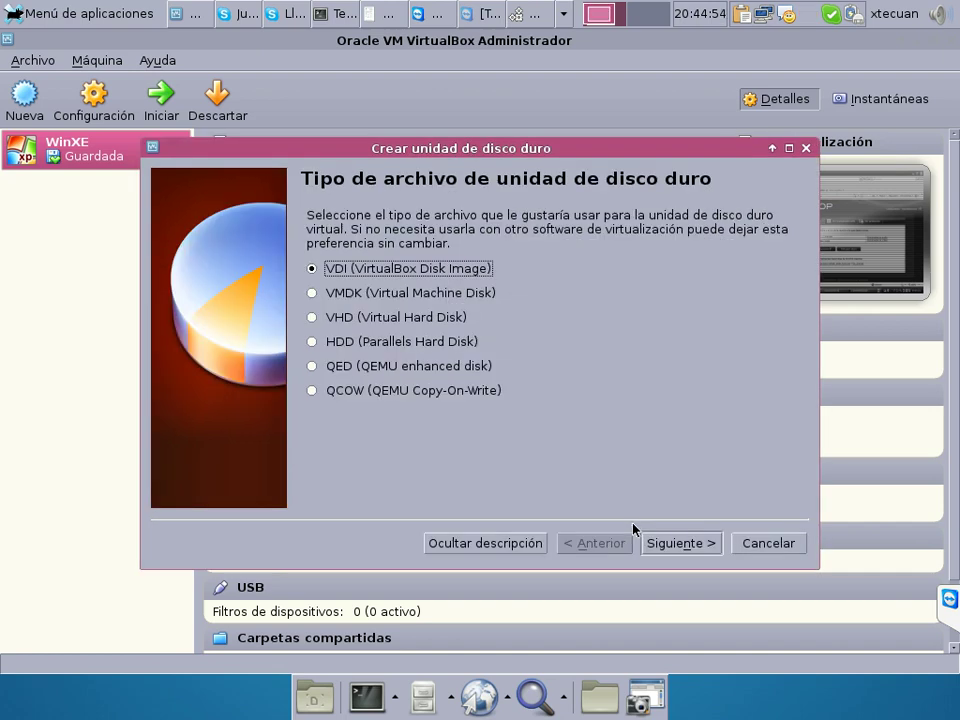
left_click(671, 546)
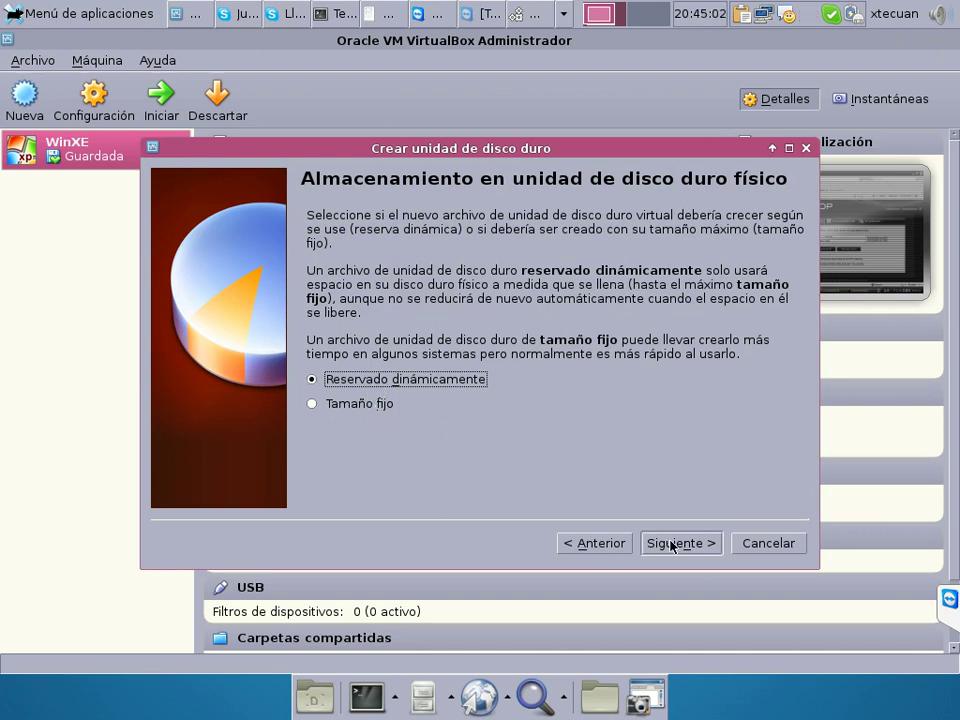
left_click(372, 404)
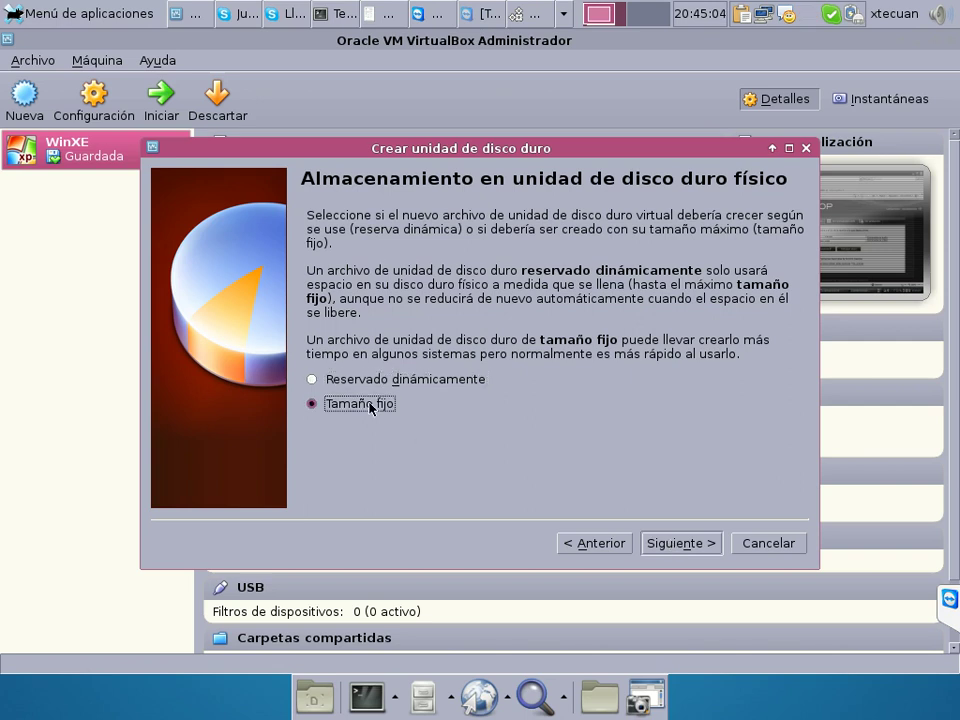
left_click(710, 546)
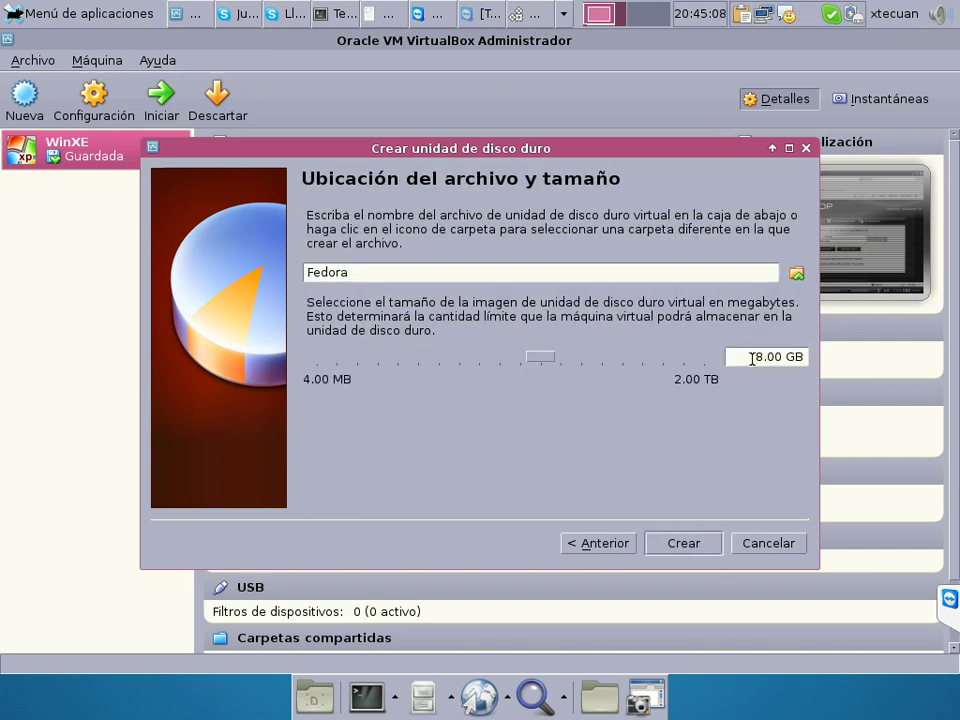
mouse_move(751, 358)
left_mouse_down()
mouse_move(805, 358)
mouse_move(768, 353)
mouse_move(761, 379)
mouse_move(751, 354)
left_mouse_up()
key("Delete")
type("1")
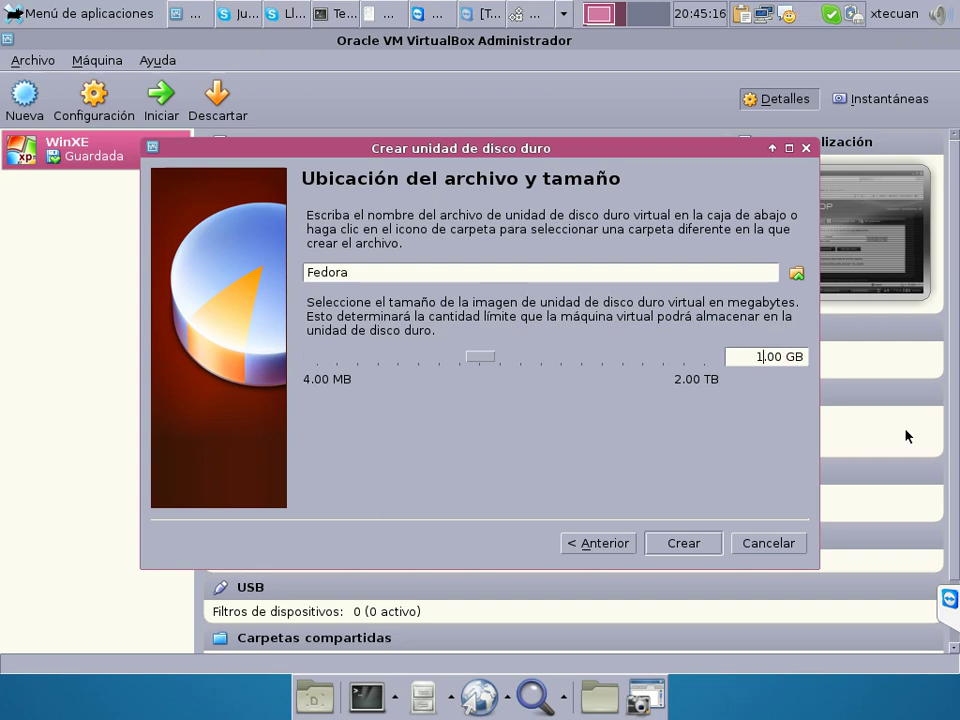
key("BackSpace")
key("Right")
key("Right")
key("Right")
key("Right")
key("Right")
key("Right")
key("BackSpace")
key("BackSpace")
key("BackSpace")
key("BackSpace")
key("BackSpace")
key("BackSpace")
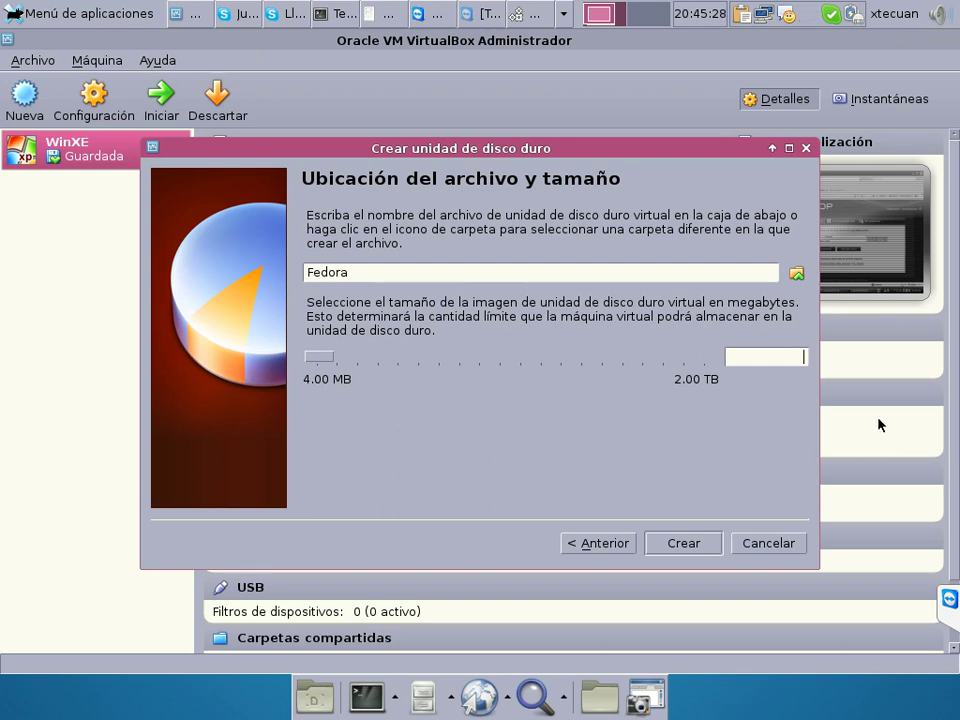
left_click(598, 545)
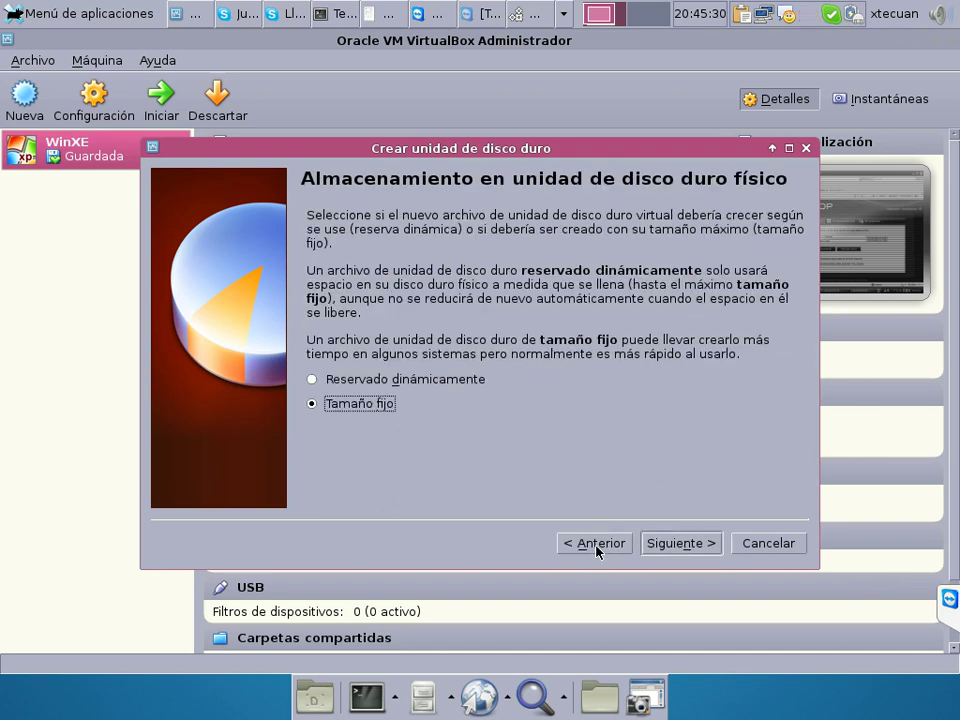
Step: Choose dynamically allocated storage, set the virtual disk size to 300.00 GB and create the disk
left_click(381, 378)
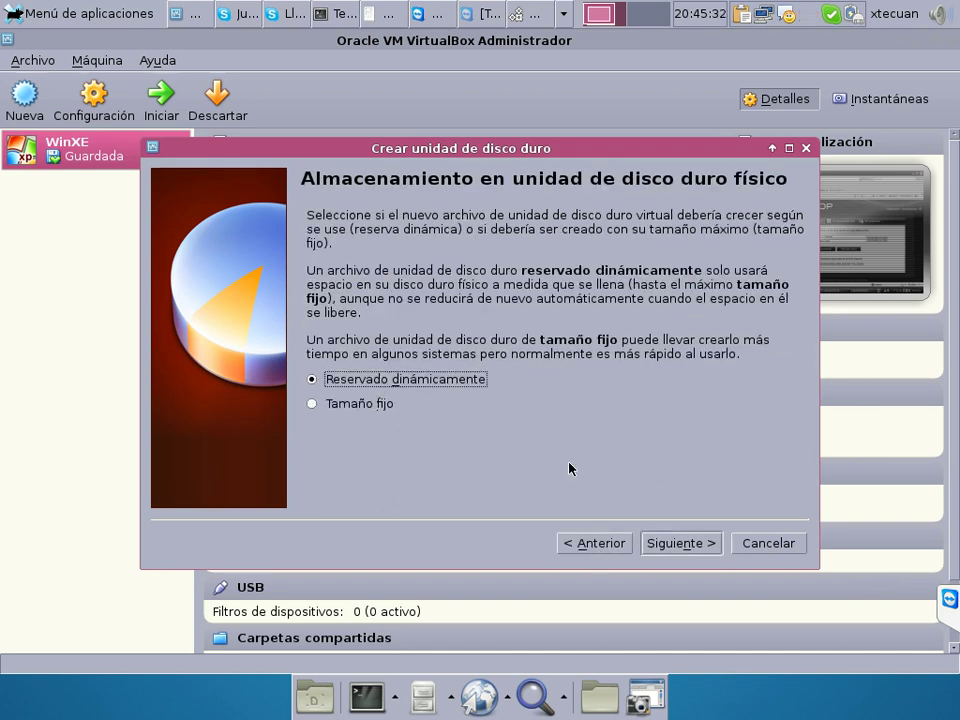
left_click(697, 545)
left_click(762, 357)
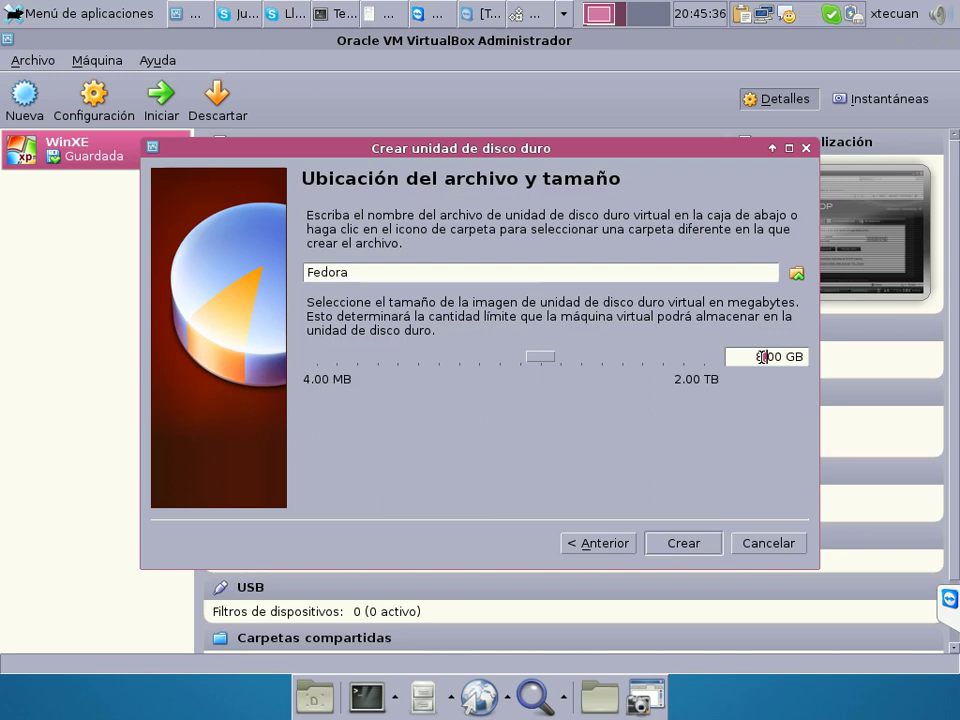
double_click(781, 357)
left_click(763, 357)
key("BackSpace")
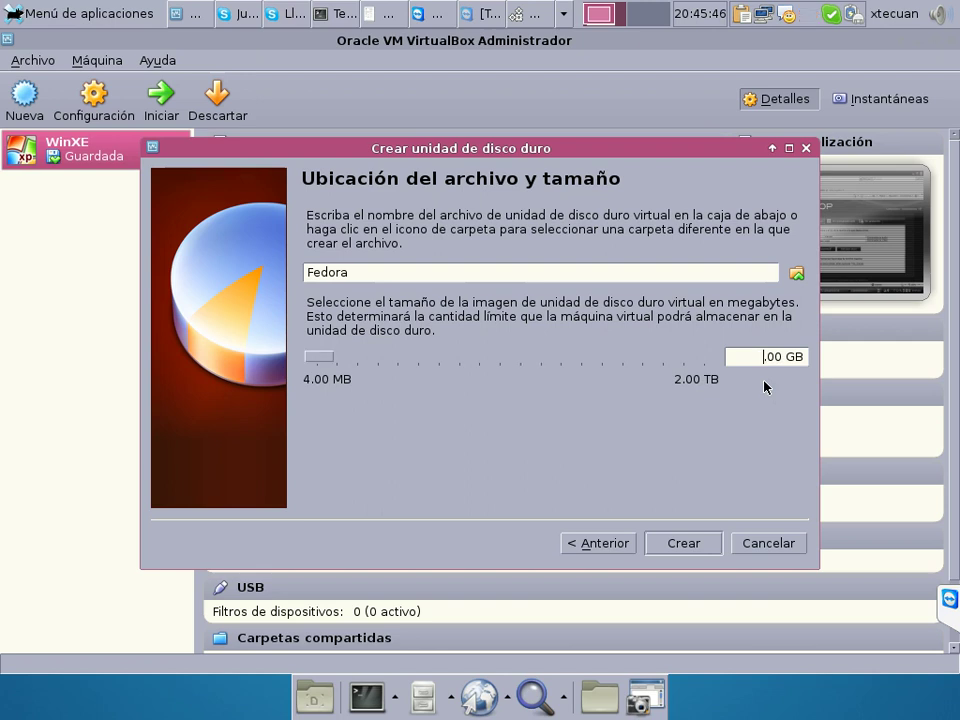
type("300")
left_click(700, 547)
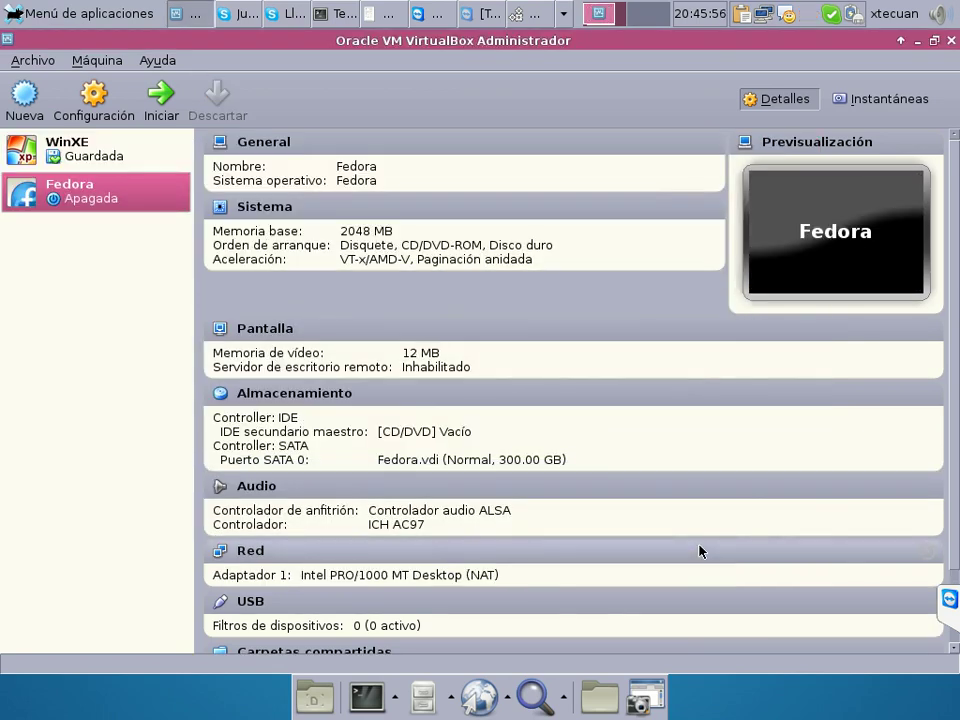
Step: Attach Fedora-18-i386-DVD.iso from the Vuze Downloads folder to the Fedora machine's empty IDE CD/DVD drive and save the storage settings
left_click(273, 401)
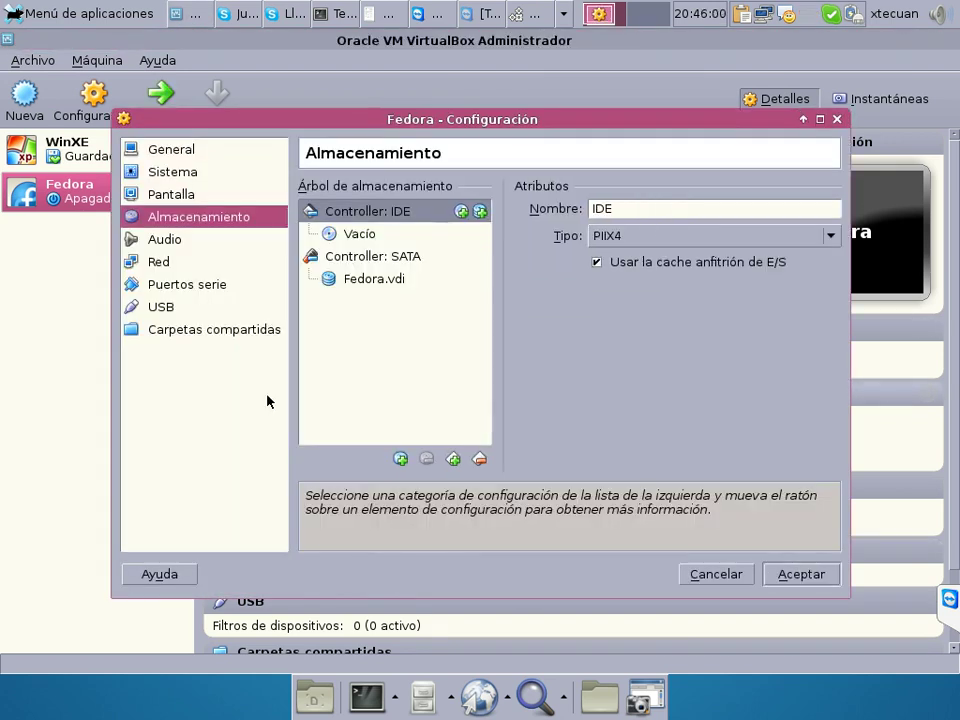
left_click(372, 280)
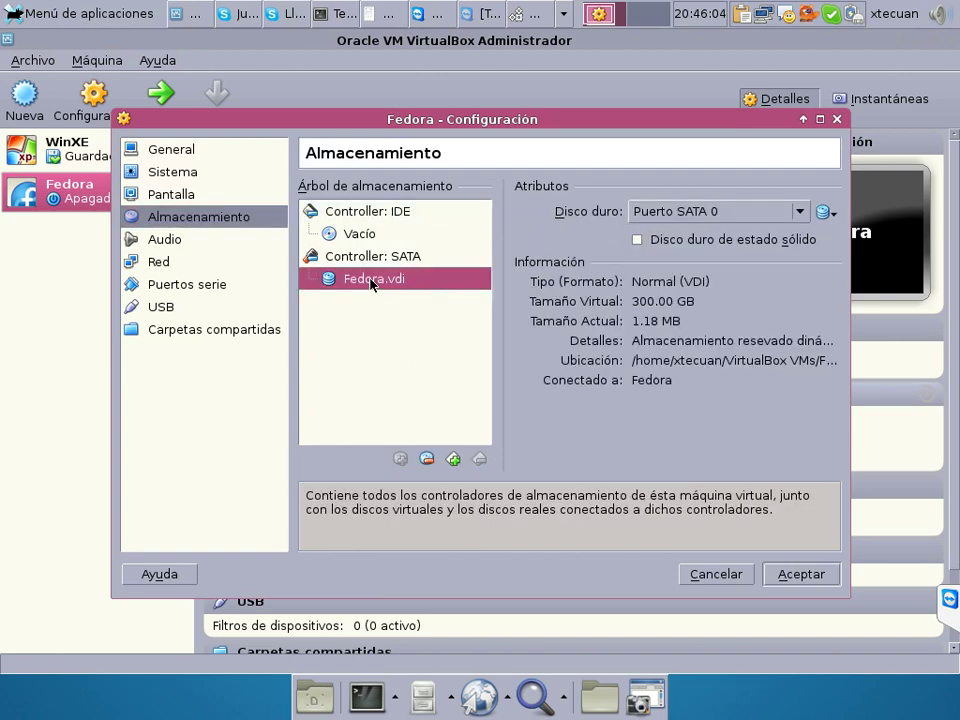
left_click(350, 233)
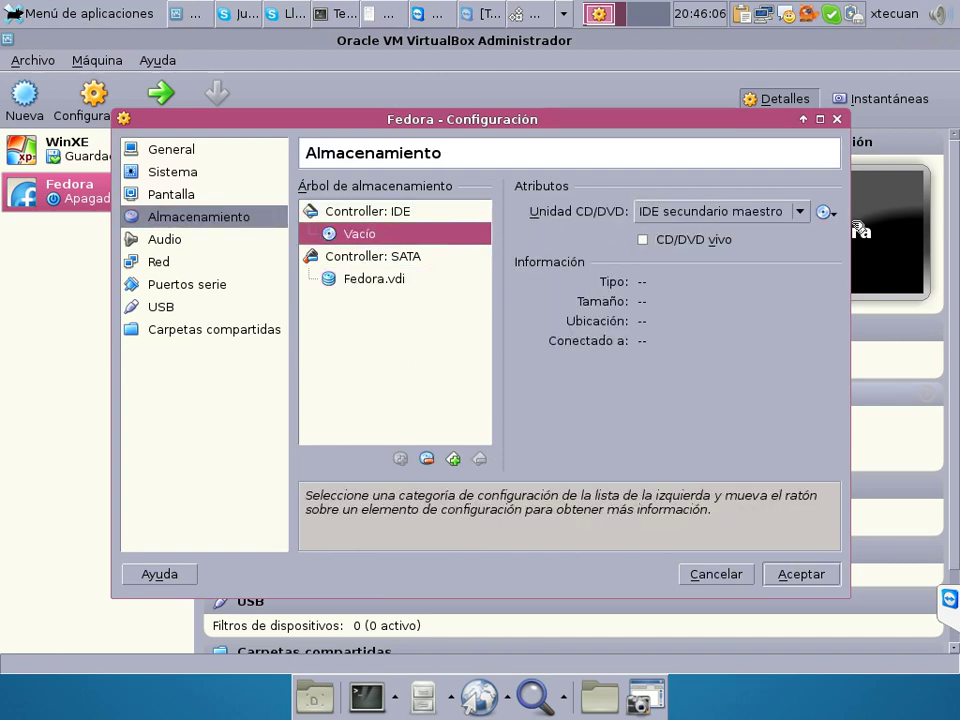
left_click(824, 211)
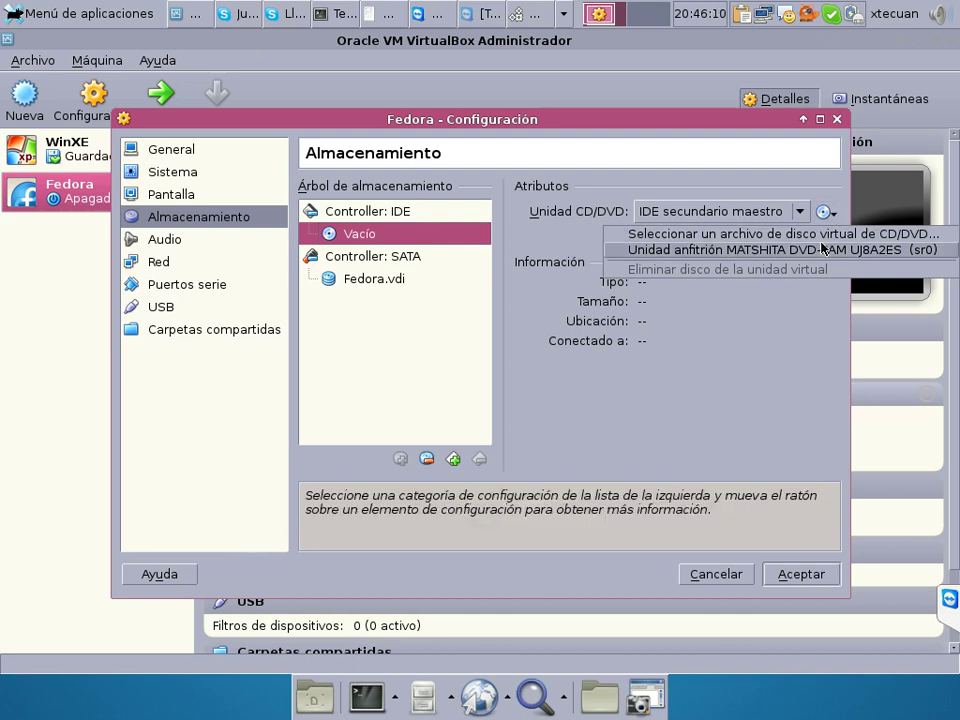
left_click(744, 234)
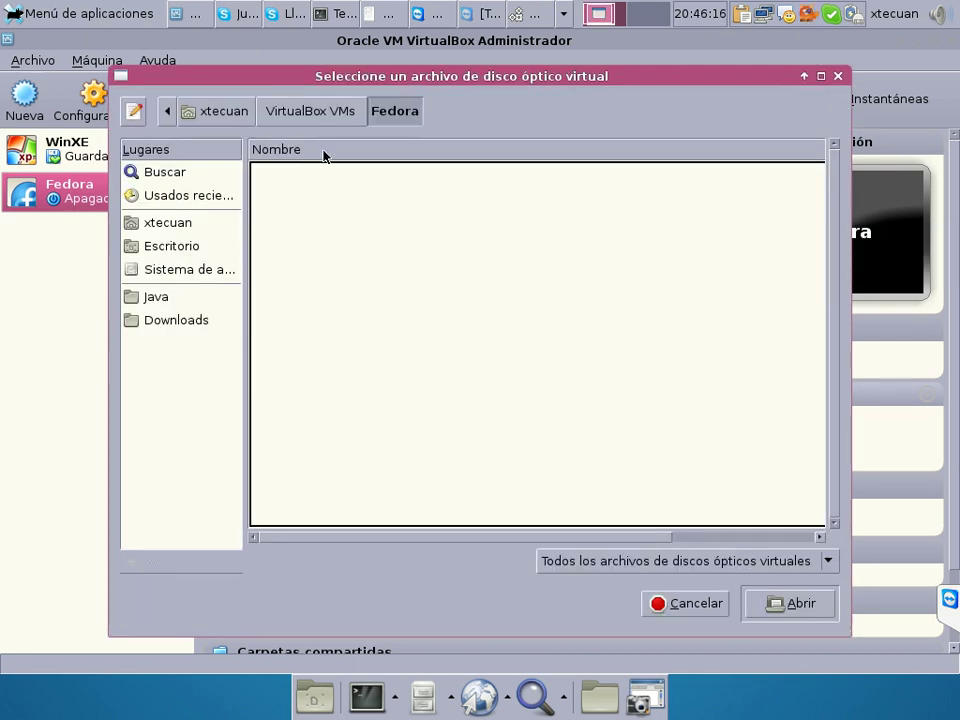
left_click(172, 224)
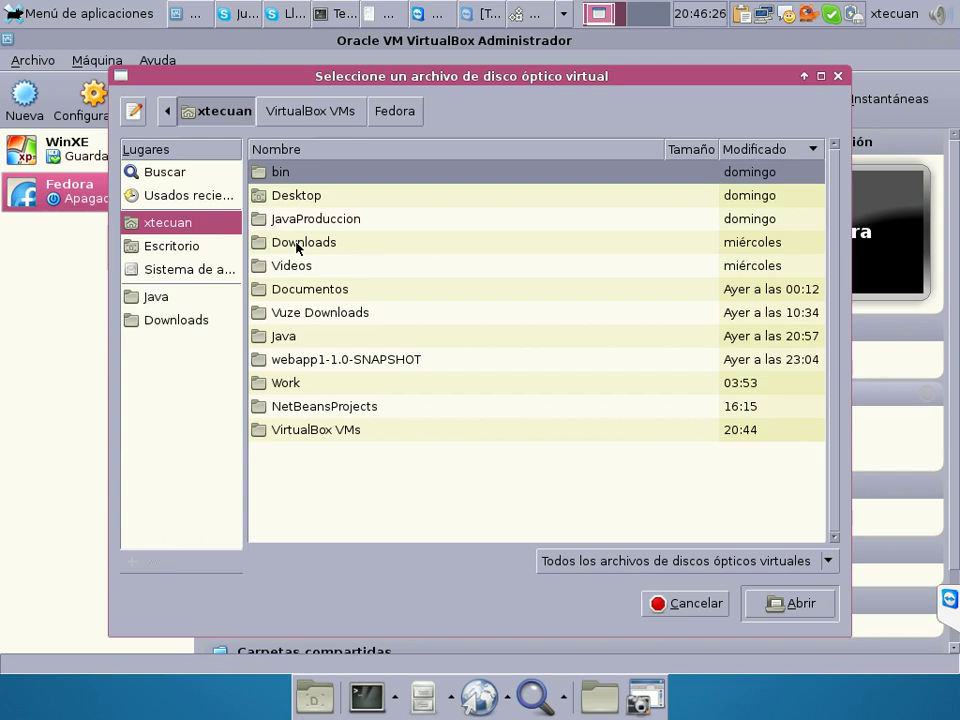
double_click(285, 311)
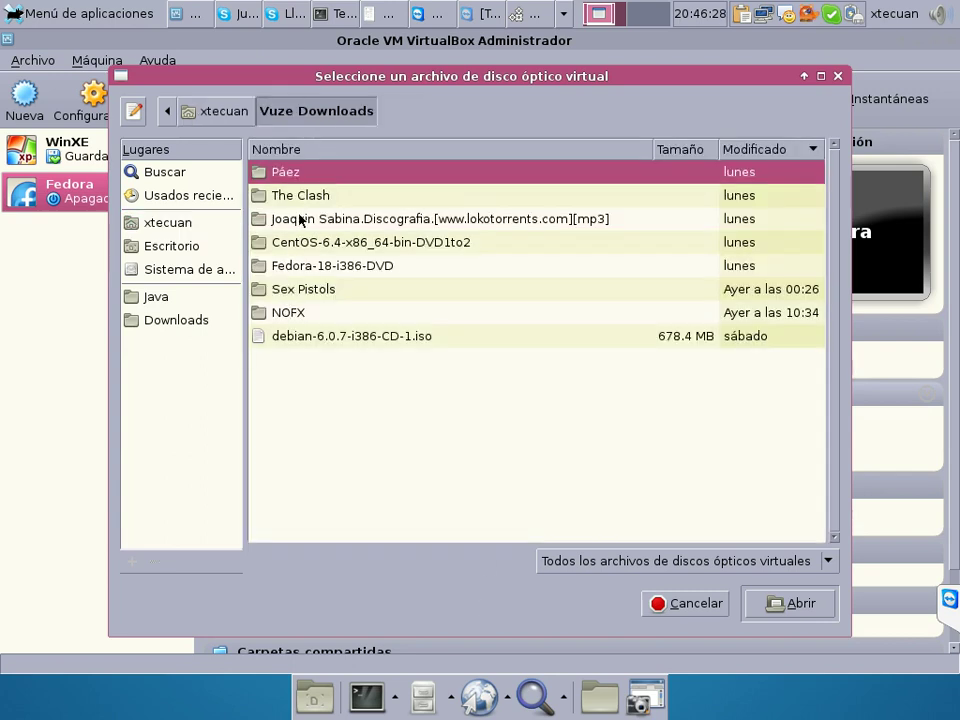
double_click(318, 266)
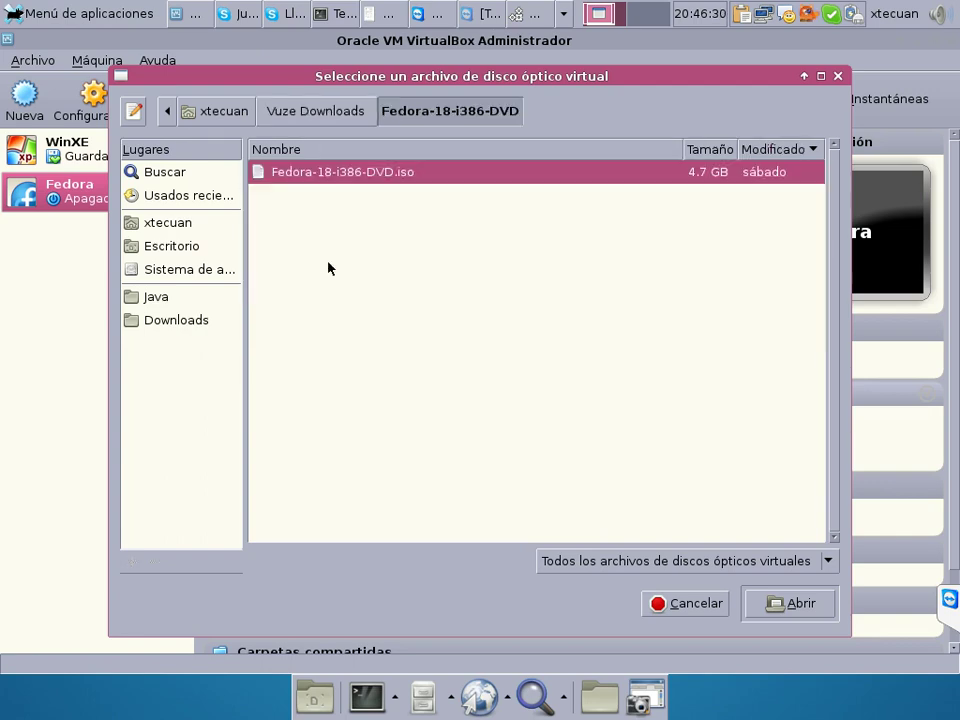
double_click(321, 174)
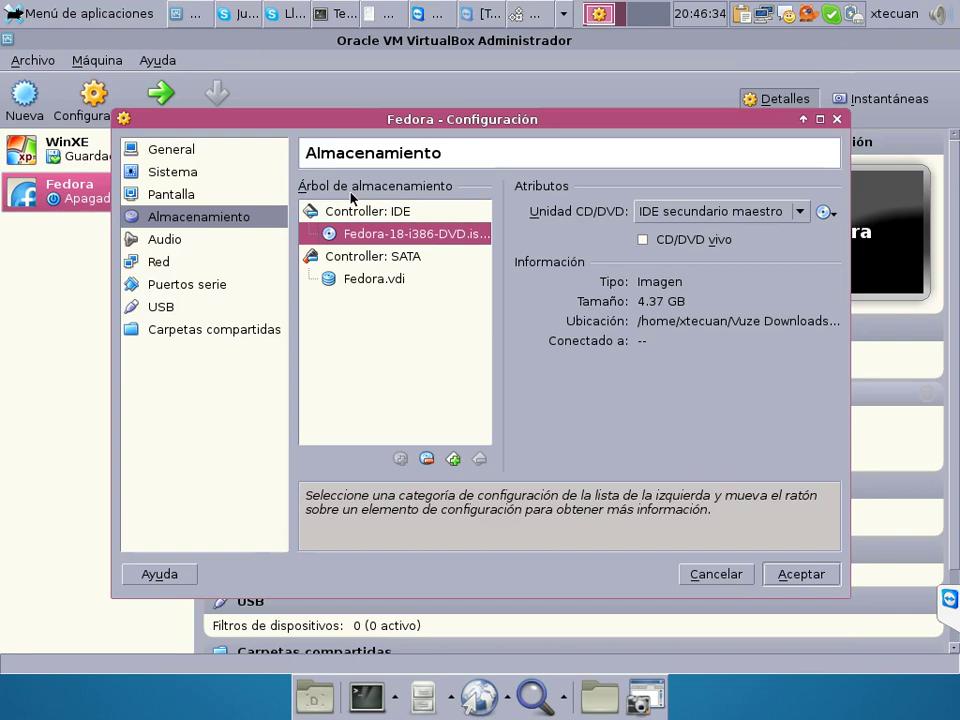
left_click(811, 579)
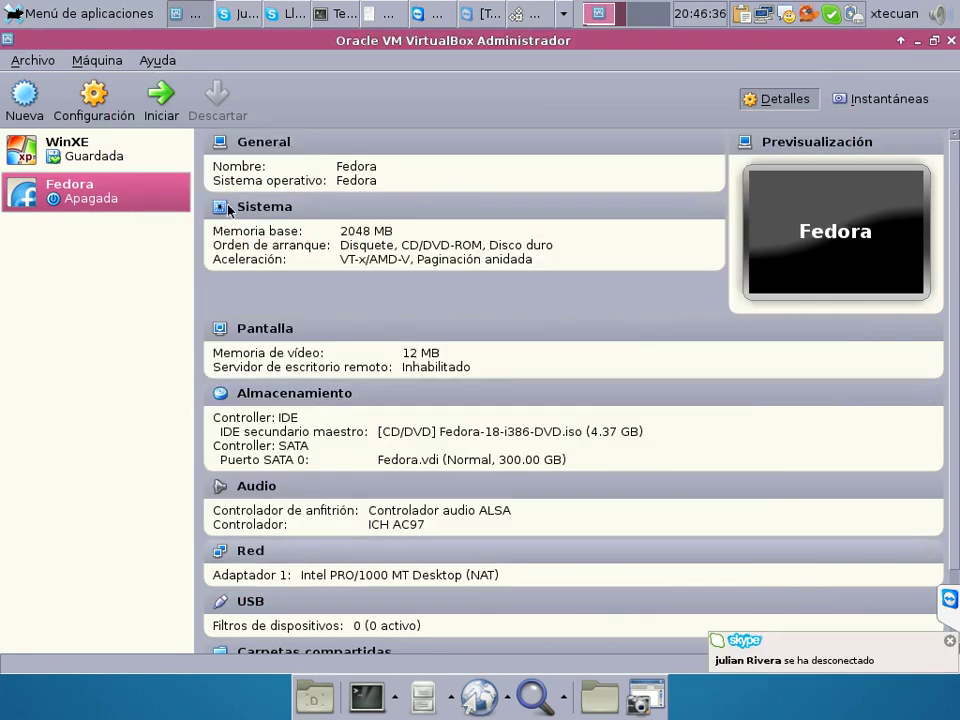
Step: Start the Fedora virtual machine and dismiss the color mode and audio device messages, choosing not to show them again
left_click(164, 101)
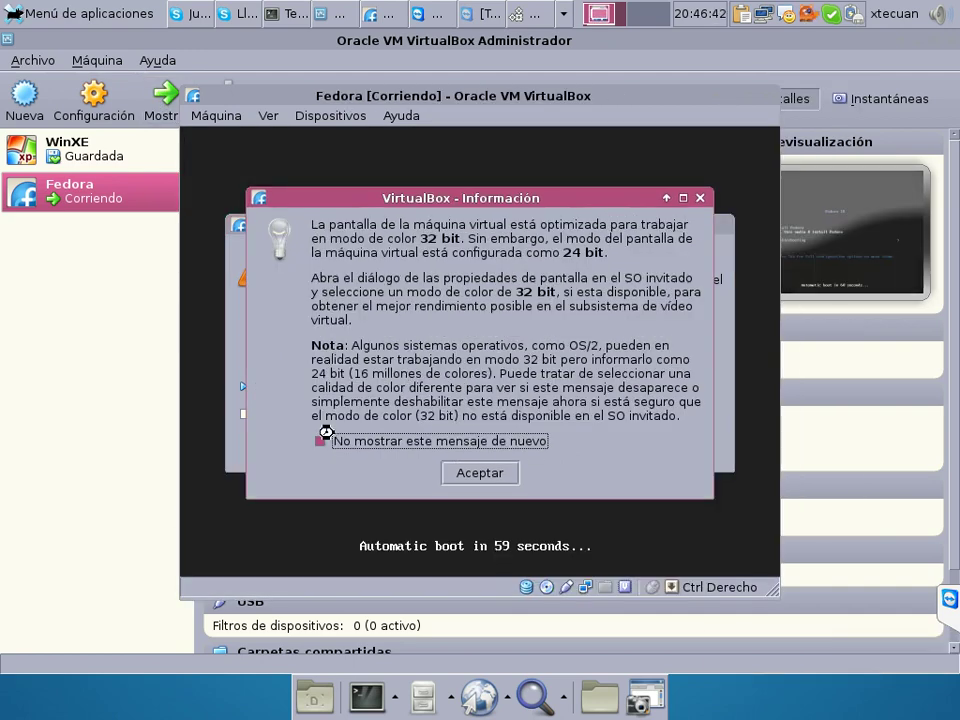
left_click(320, 440)
left_click(497, 474)
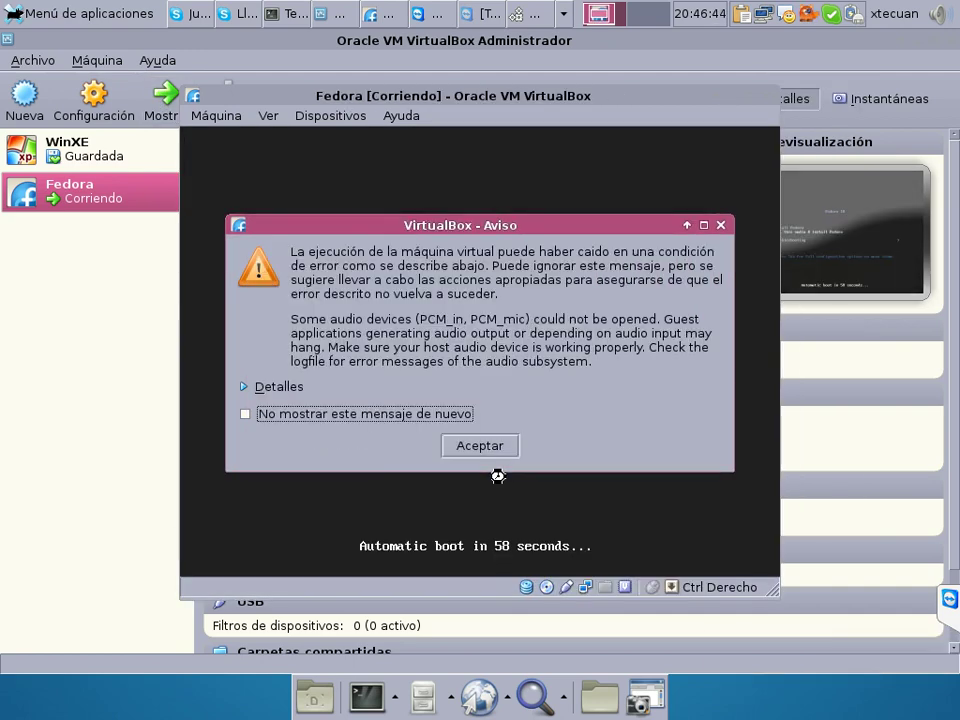
left_click(300, 414)
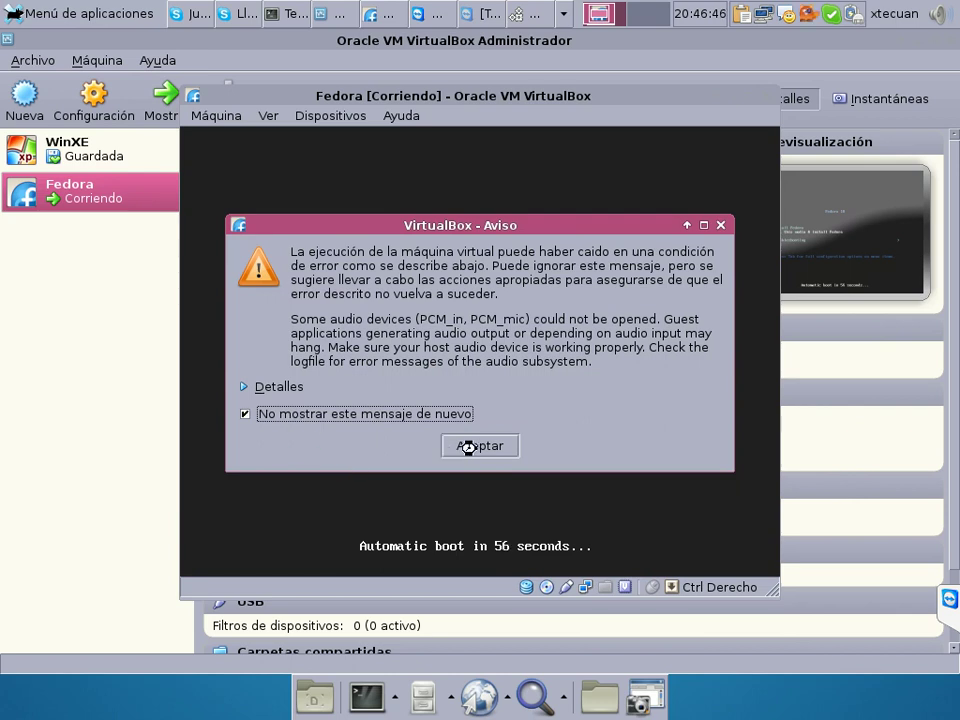
left_click(470, 447)
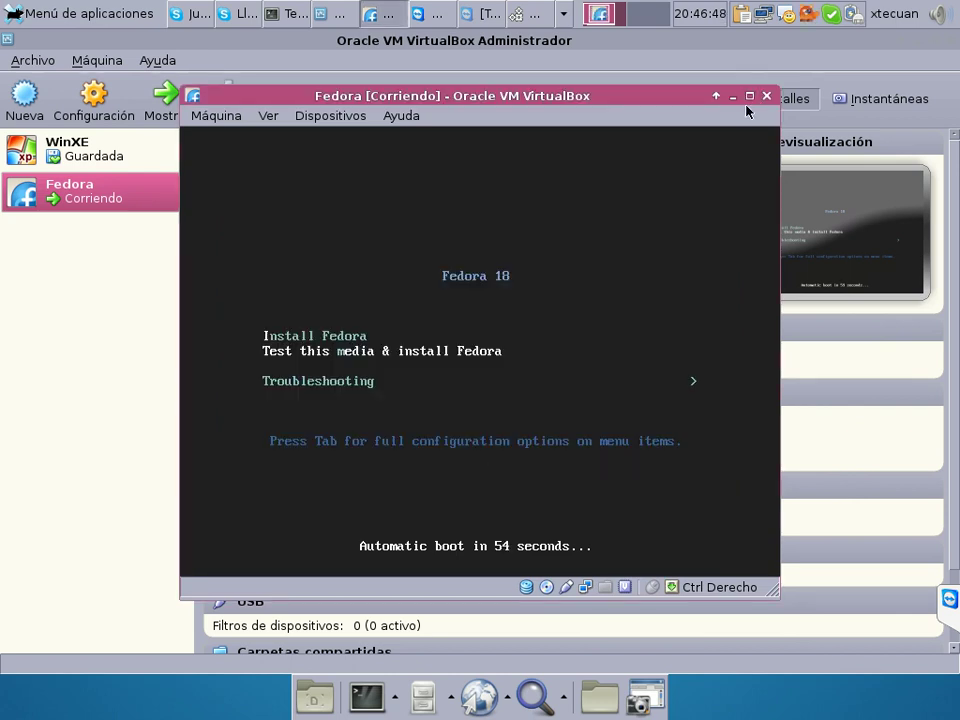
Step: Maximize the virtual machine window and boot the Install Fedora entry, permanently dismissing the mouse integration message
left_click(748, 98)
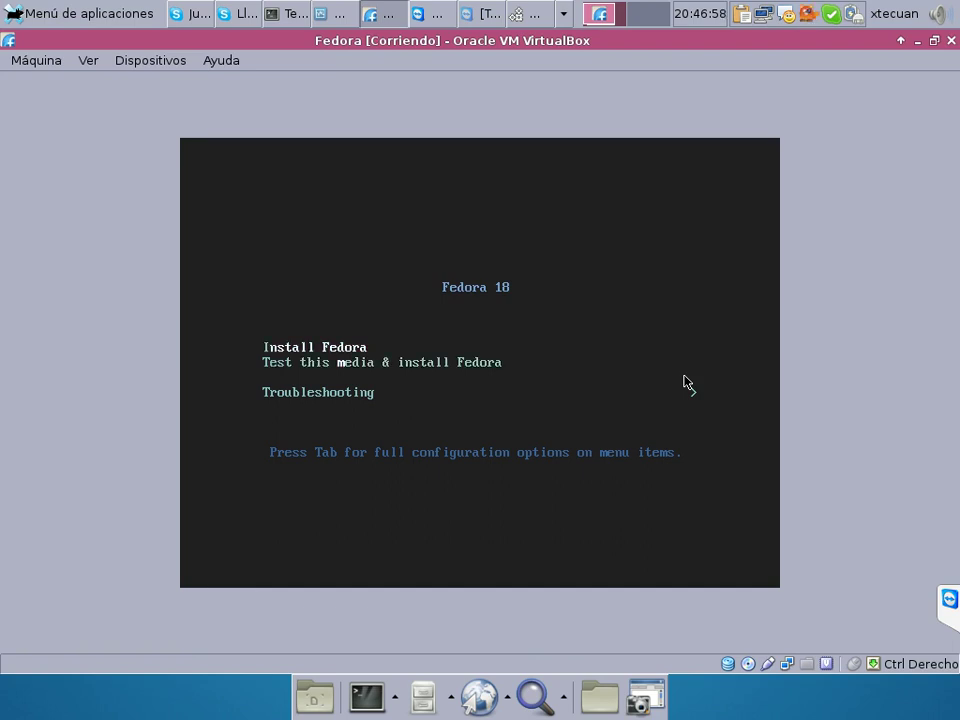
key("Return")
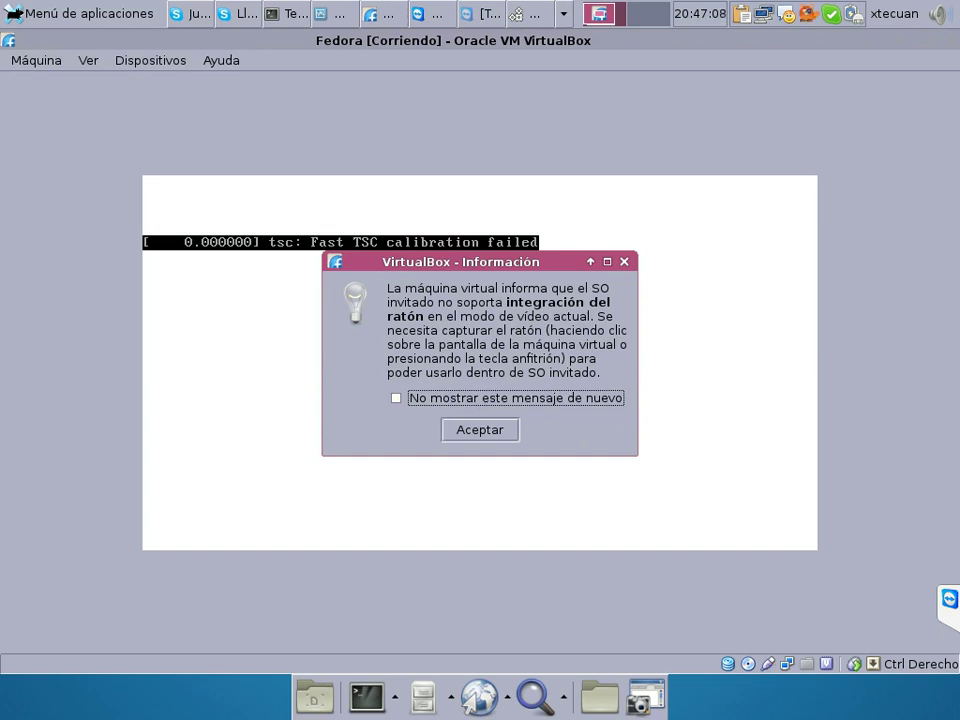
left_click(396, 398)
left_click(480, 430)
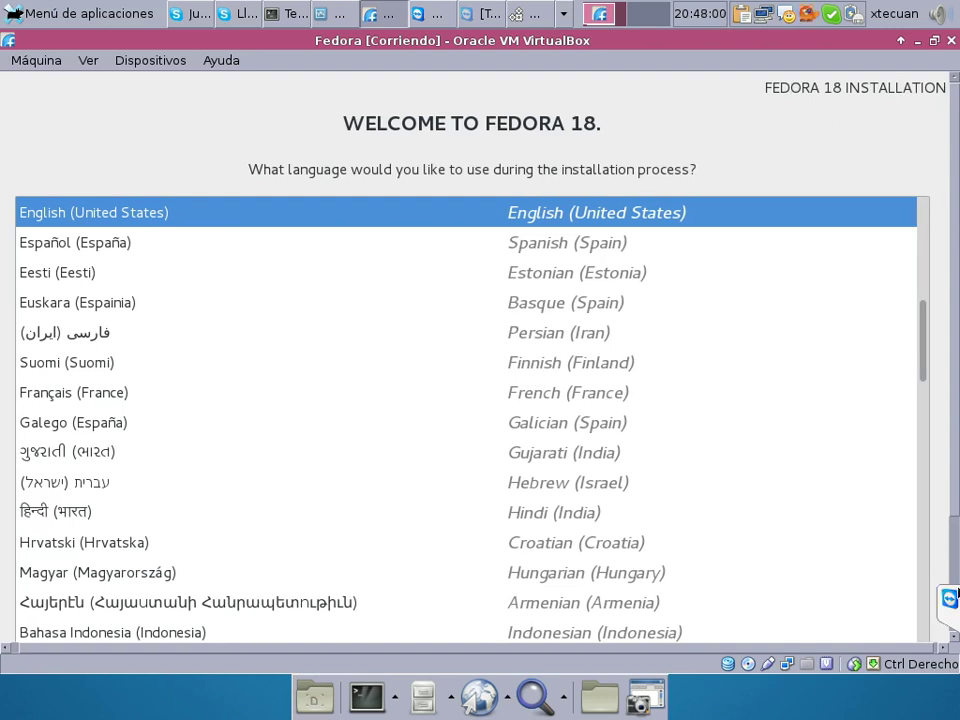
Step: Accept English (United States) as the installation language and continue the Fedora 18 installer
left_click(955, 578)
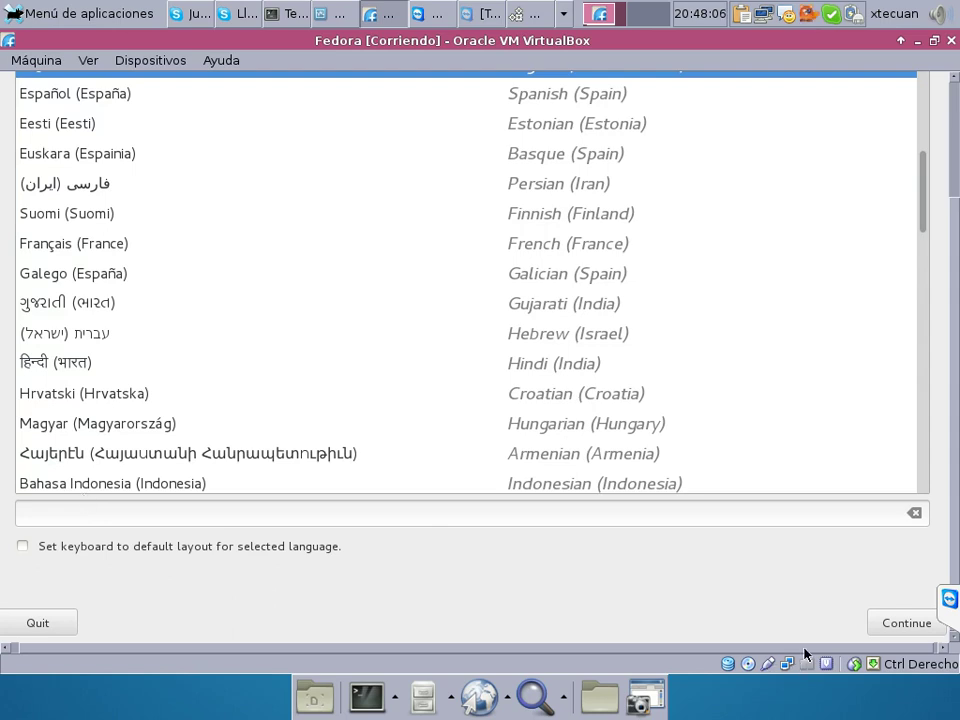
left_click(906, 622)
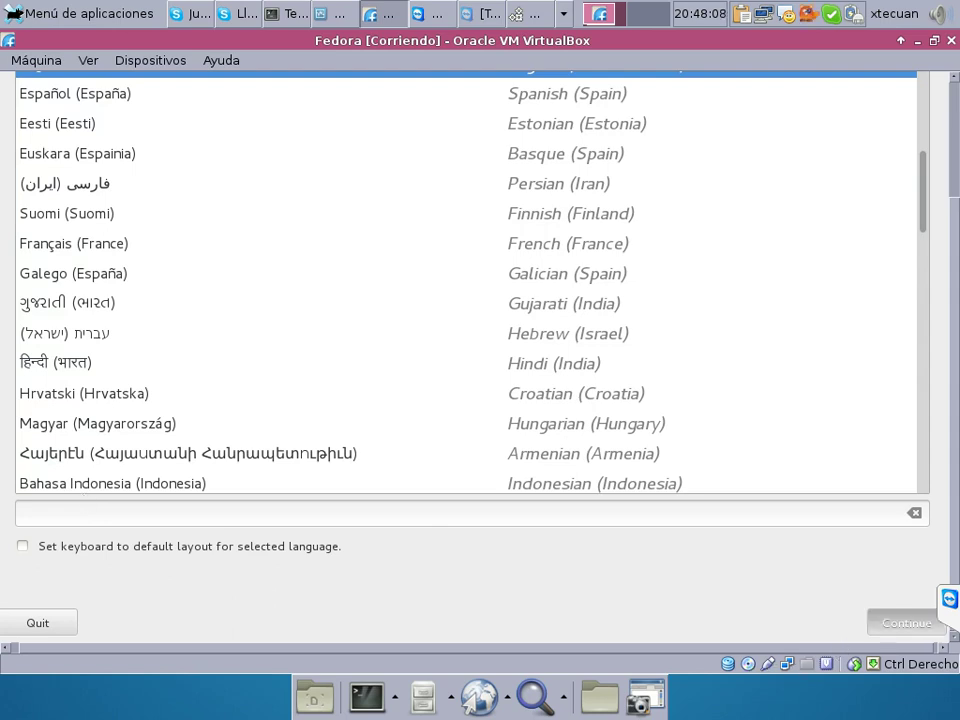